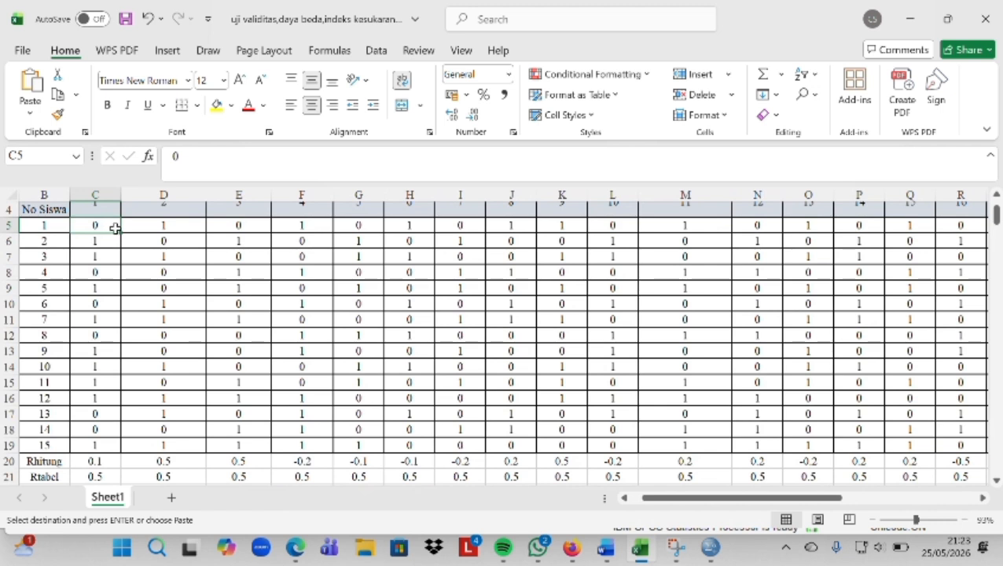
Copy the answer data in range C5:W19 of the Excel sheet and paste it into the empty SPSS data sheet from the first cell.
left_click_drag(115, 224, 872, 392)
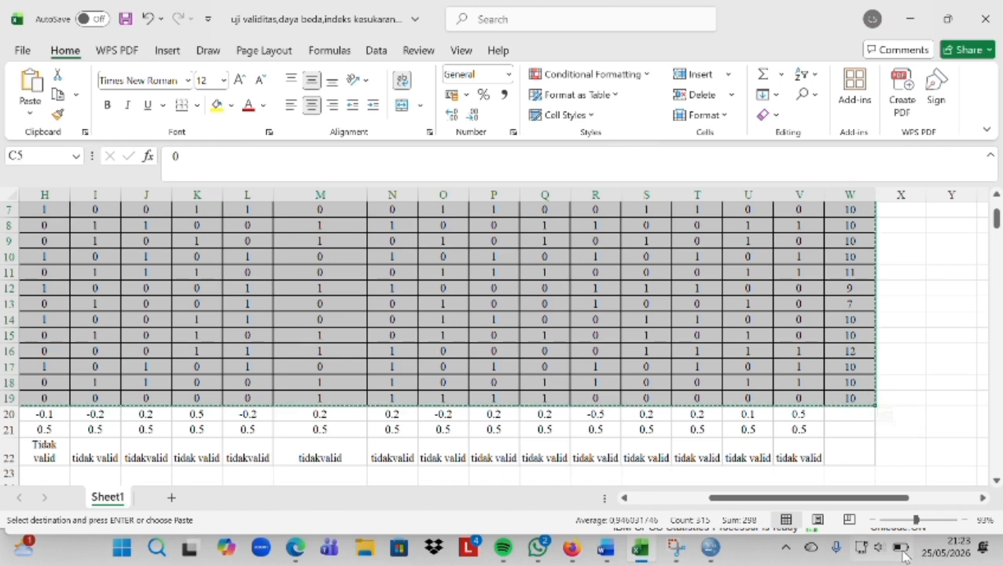
left_click(710, 551)
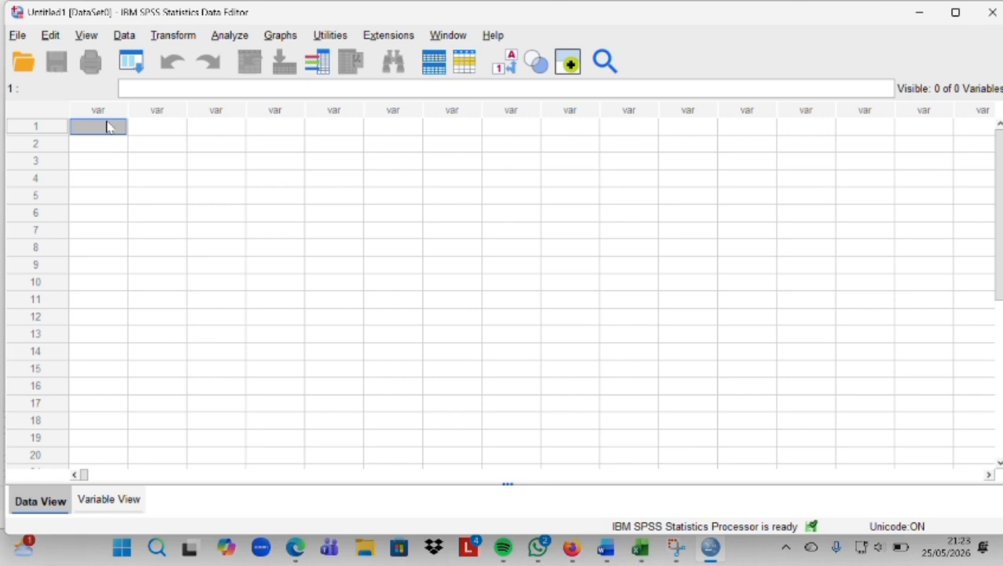
key("ctrl+v")
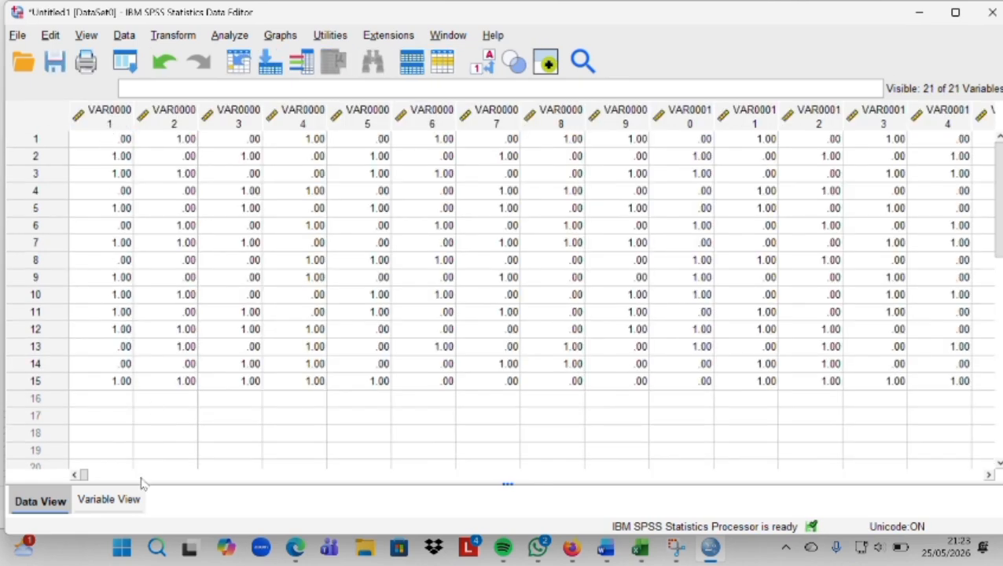
Replace every occurrence of VAR000 with p in the variables' Name column.
left_click(131, 502)
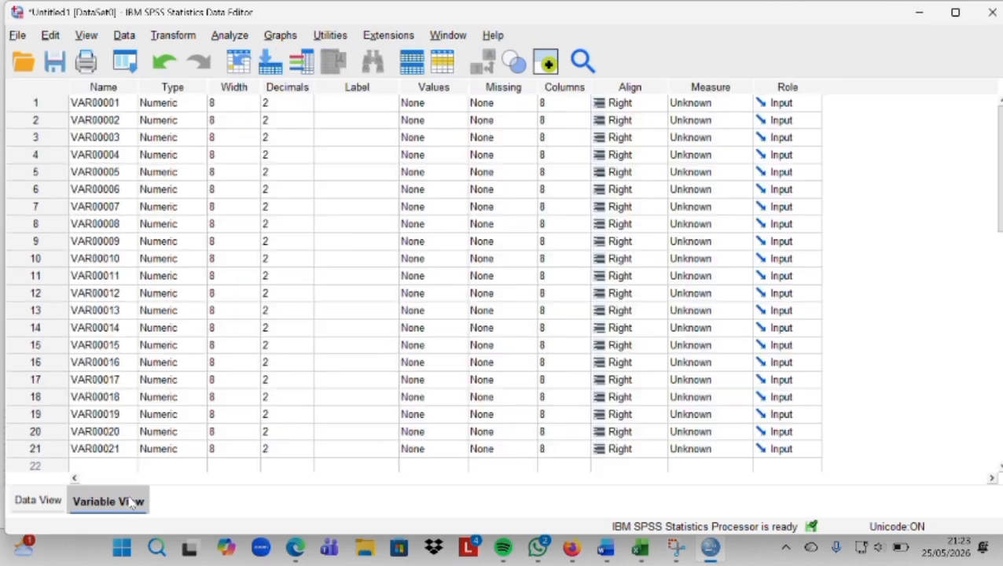
left_click(116, 88)
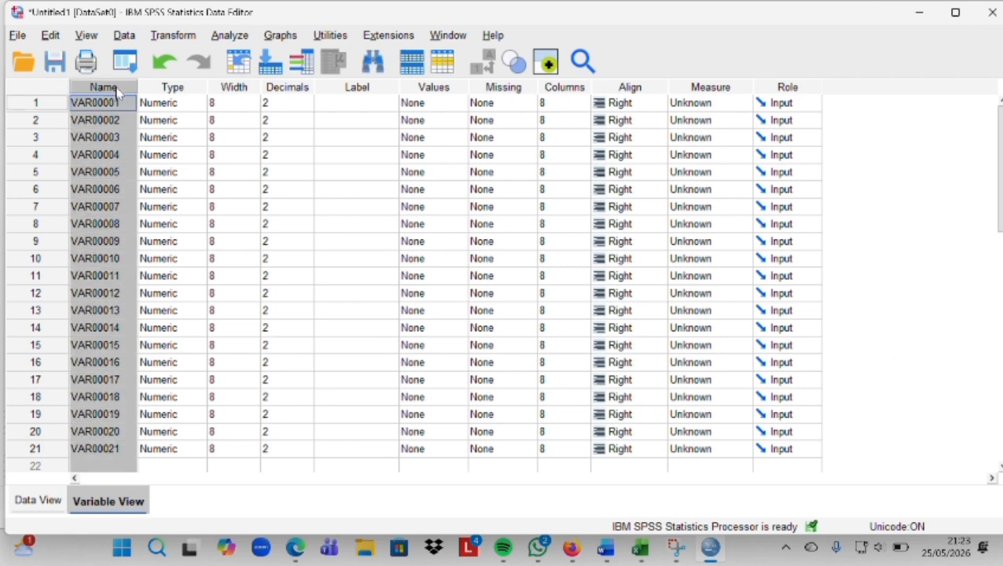
key("ctrl+f")
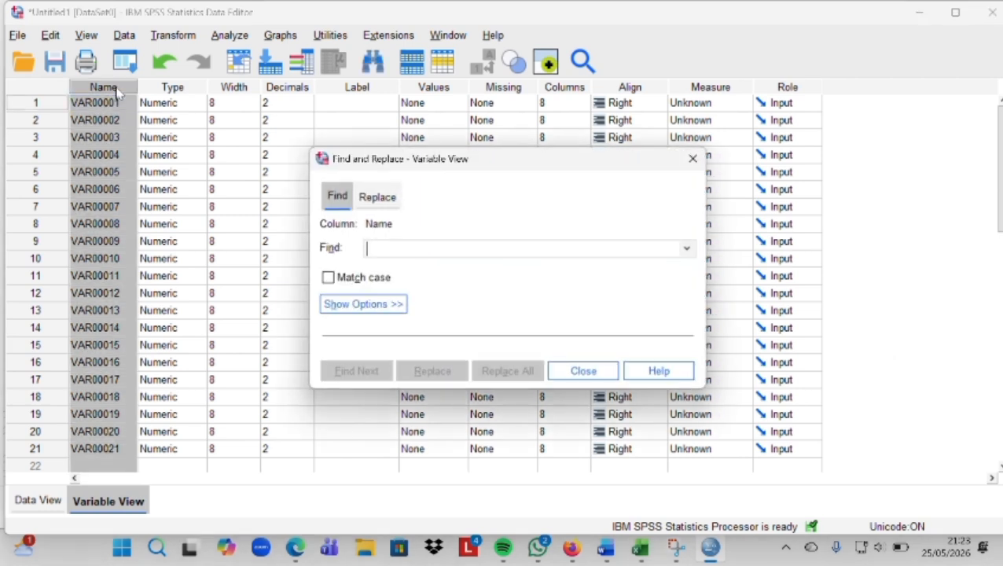
left_click(379, 198)
left_click(378, 194)
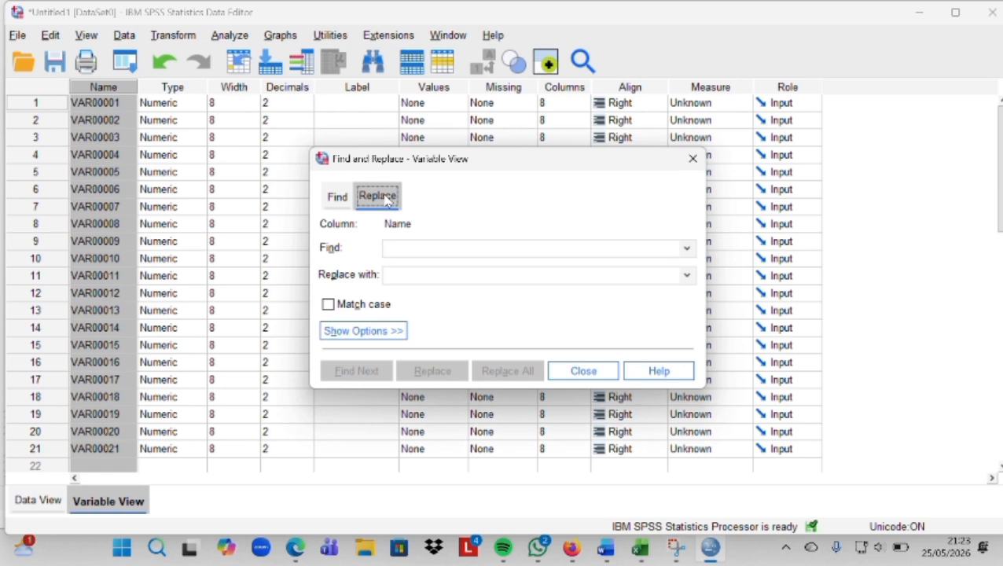
left_click(428, 249)
key("Caps_Lock")
type("VA")
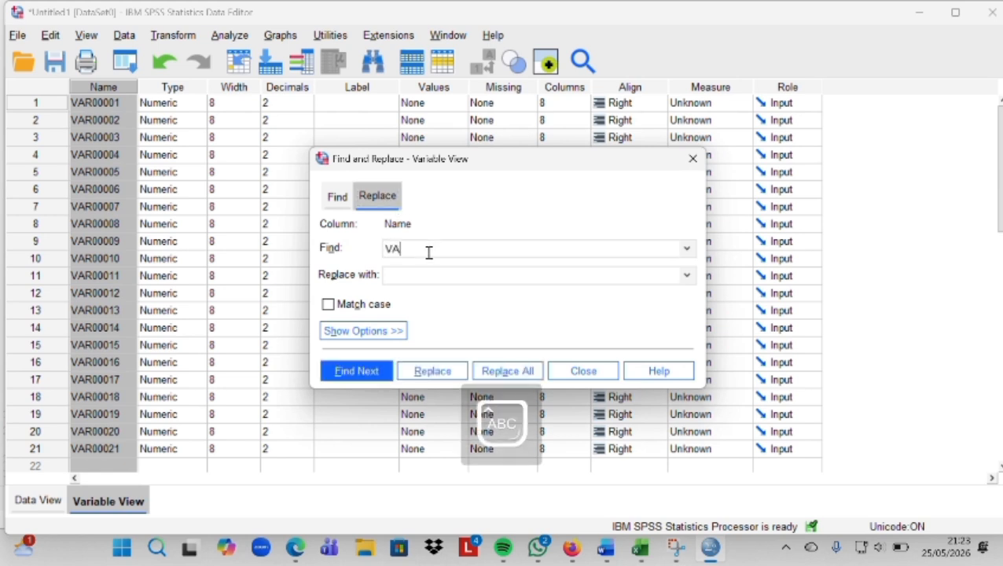
type("R000")
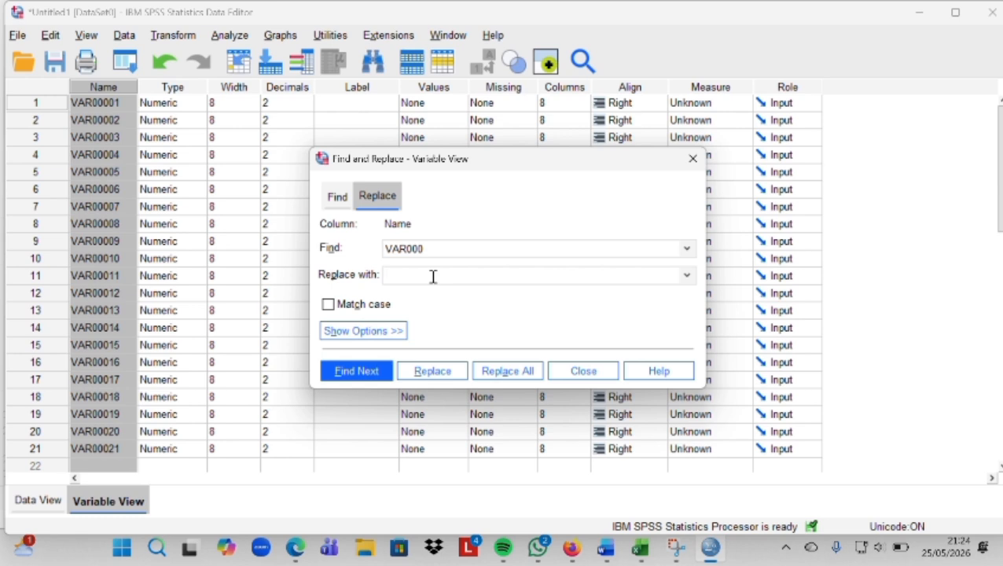
left_click(509, 371)
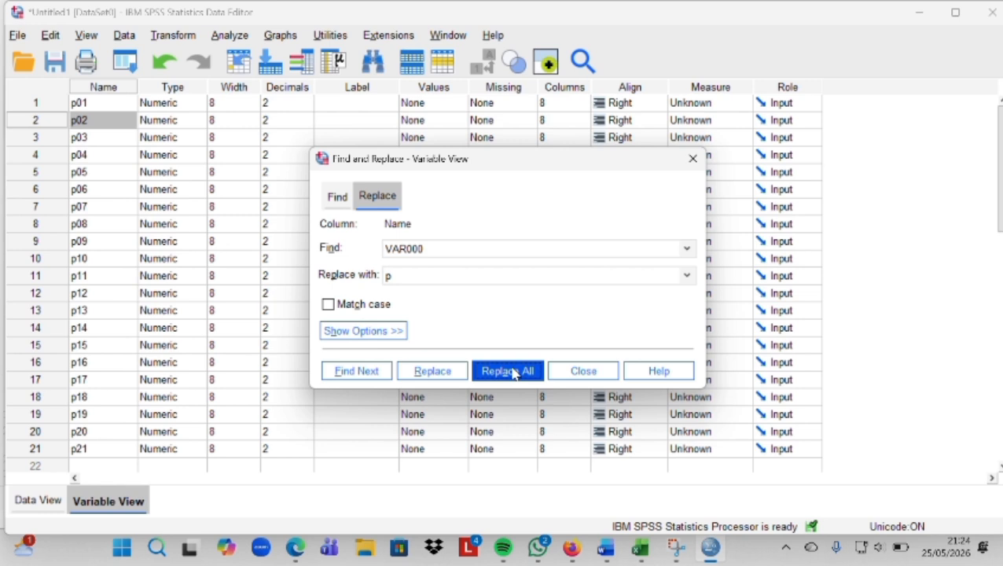
left_click(435, 276)
Rename the 21st variable as Total.
type("ta")
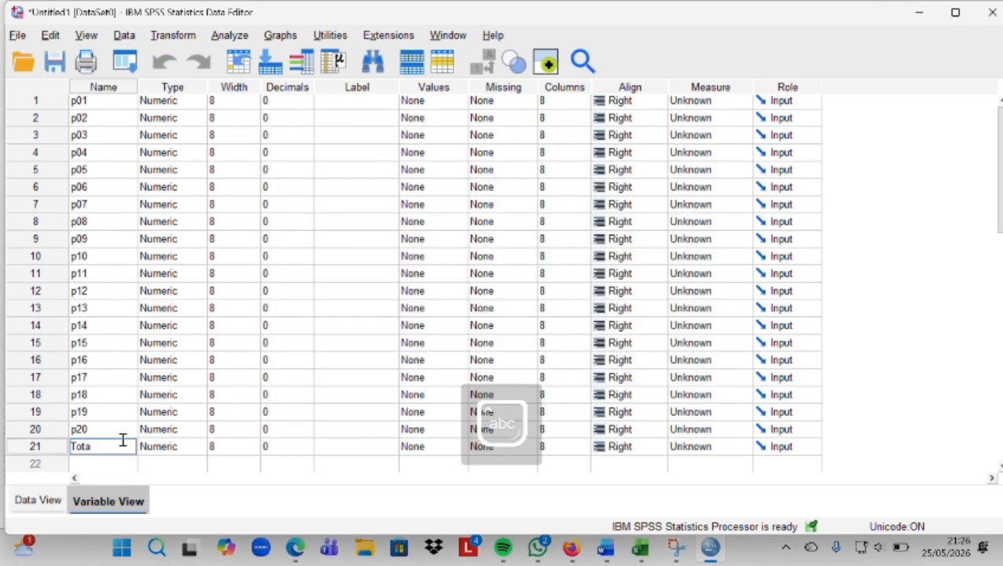
type("l")
key("Return")
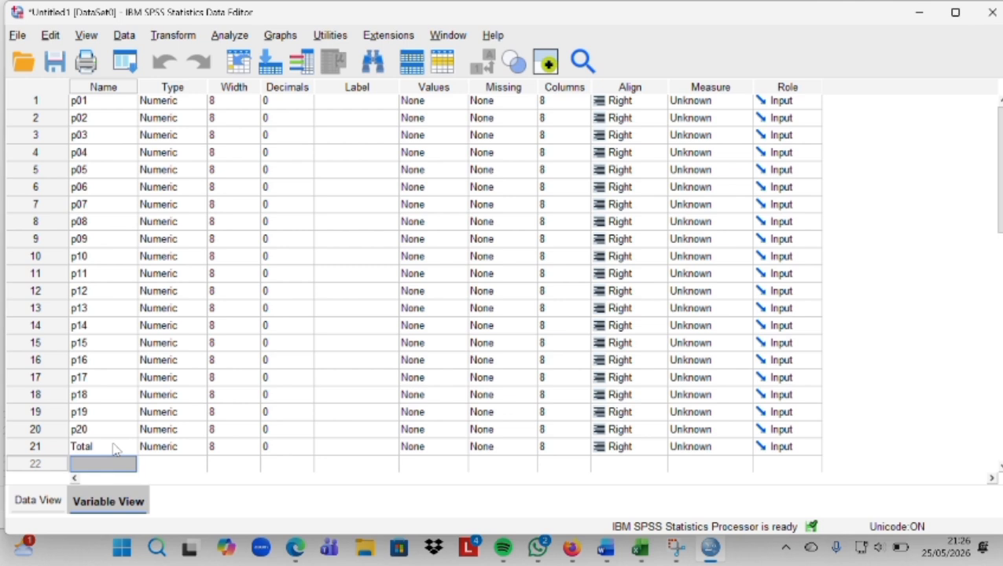
Return to the data sheet and start a Bivariate correlation analysis.
left_click(39, 500)
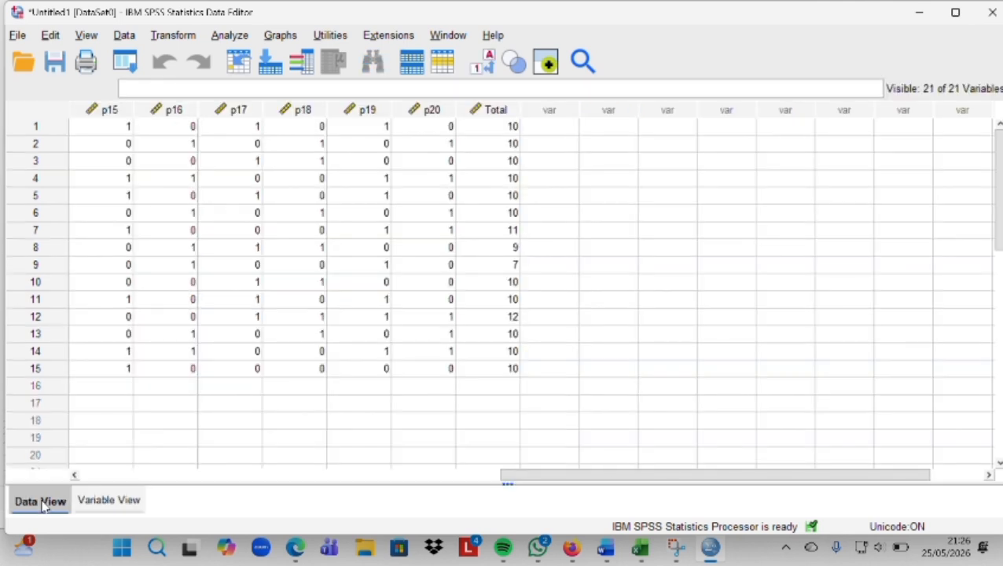
left_click(227, 38)
mouse_move(265, 244)
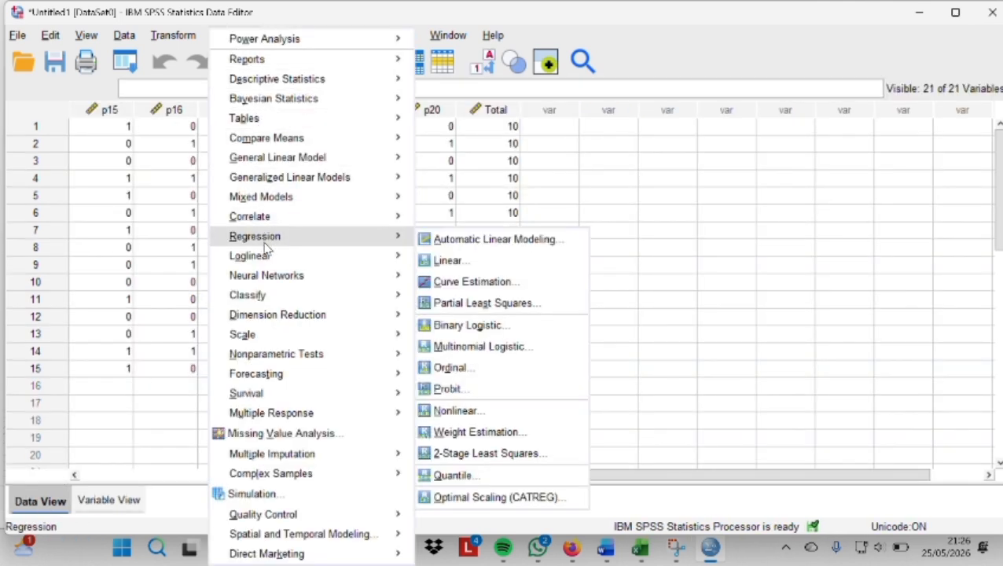
mouse_move(264, 218)
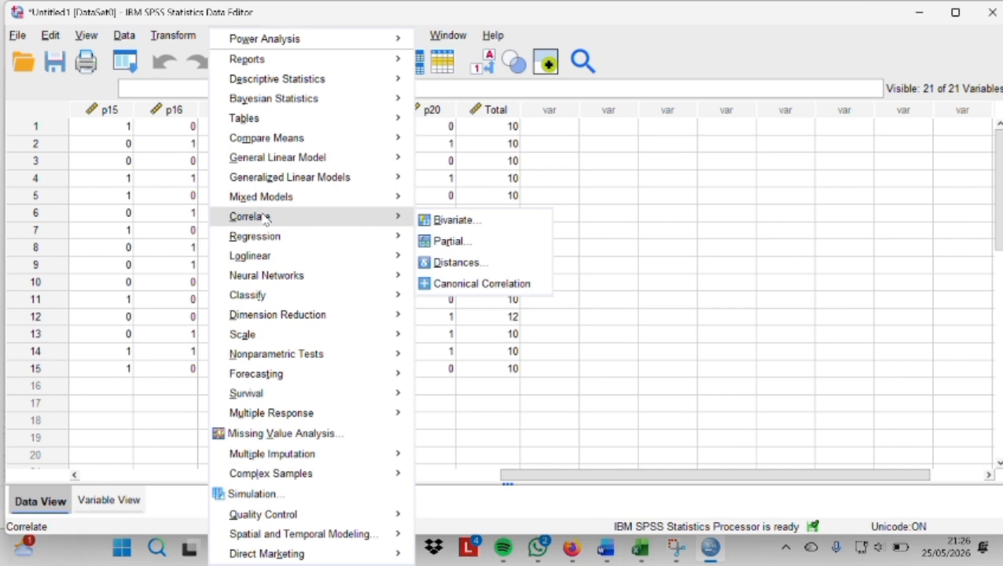
left_click(440, 221)
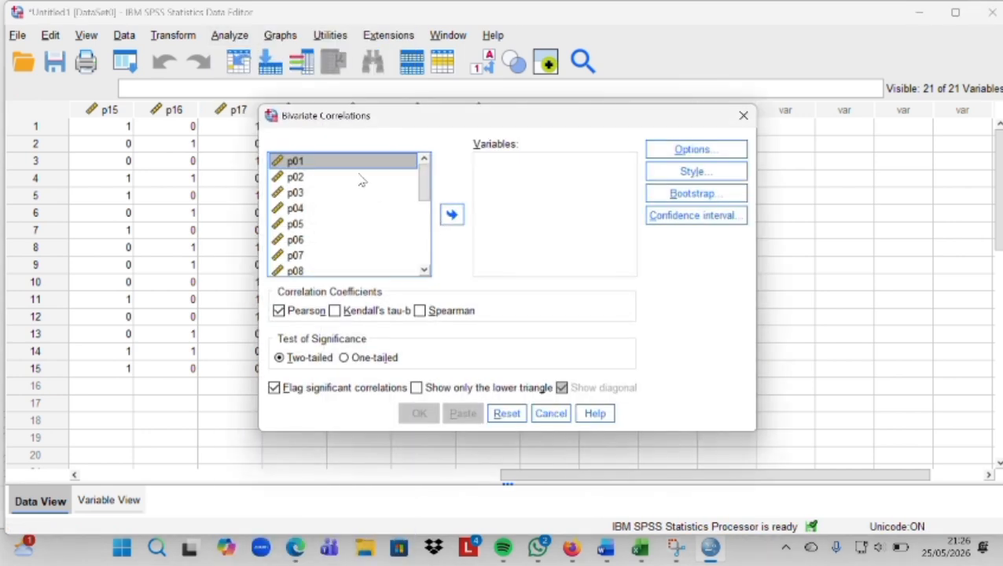
left_click(453, 215)
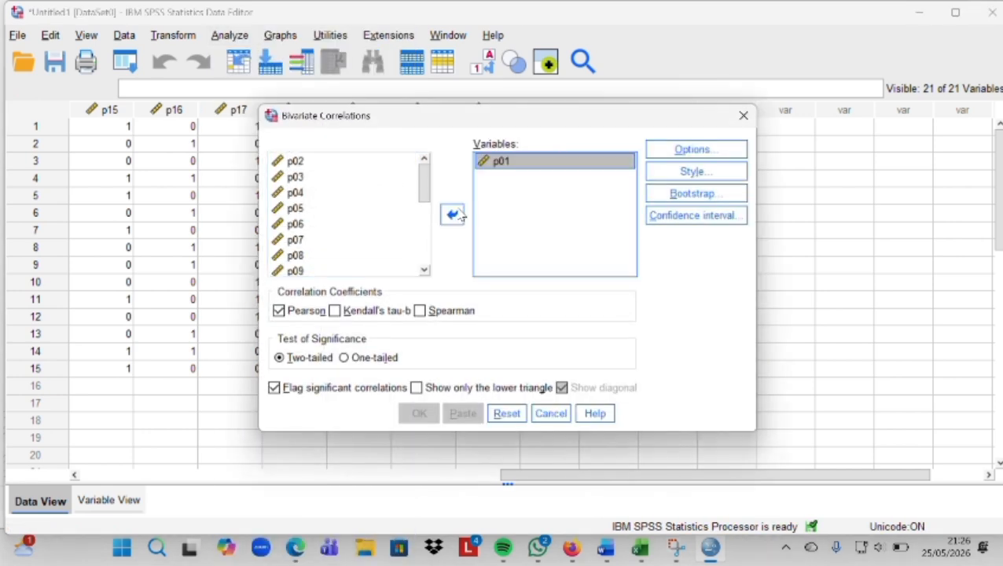
left_click(494, 204)
left_click(453, 214)
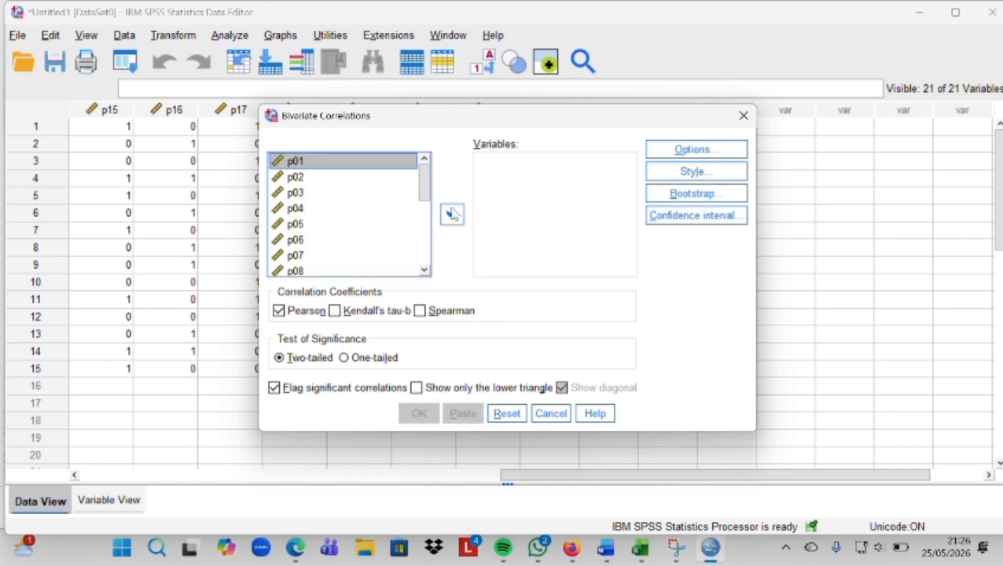
Add all variables, p01 to p20 and Total, and run the two-tailed Pearson correlation.
key("ctrl+a")
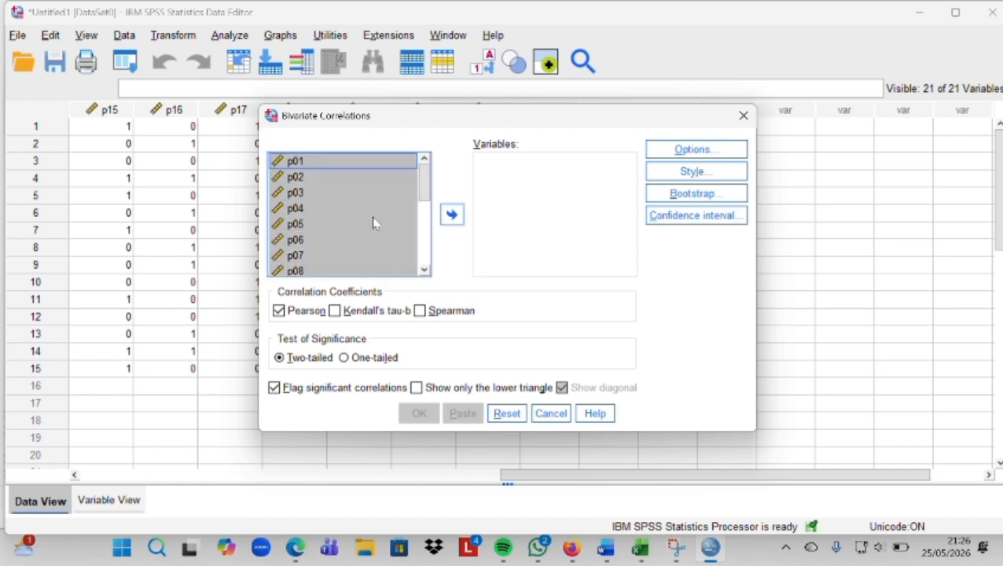
left_click(452, 214)
left_click(427, 415)
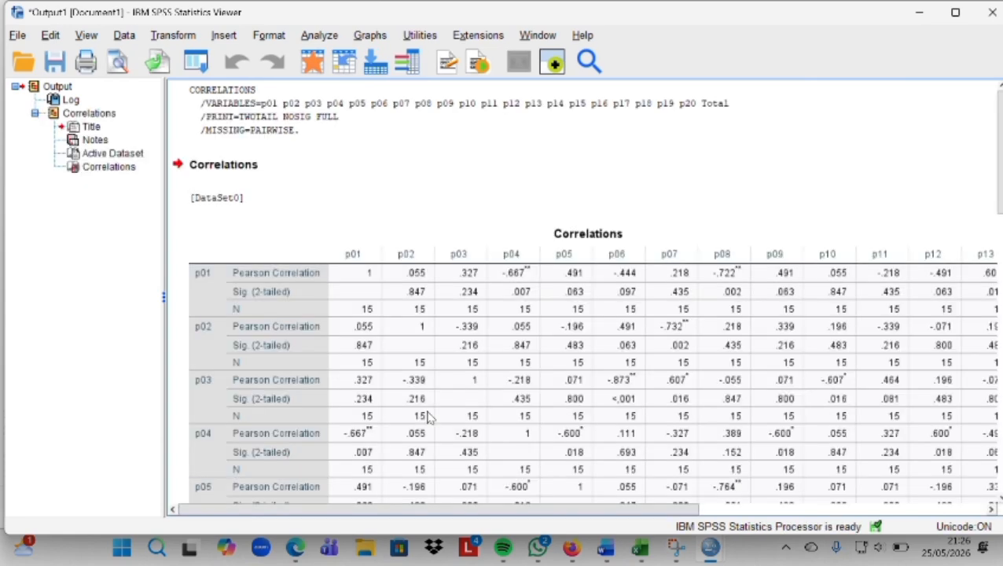
Examine the Pearson correlation and two-tailed significance rows in the Correlations output table.
left_click(429, 417)
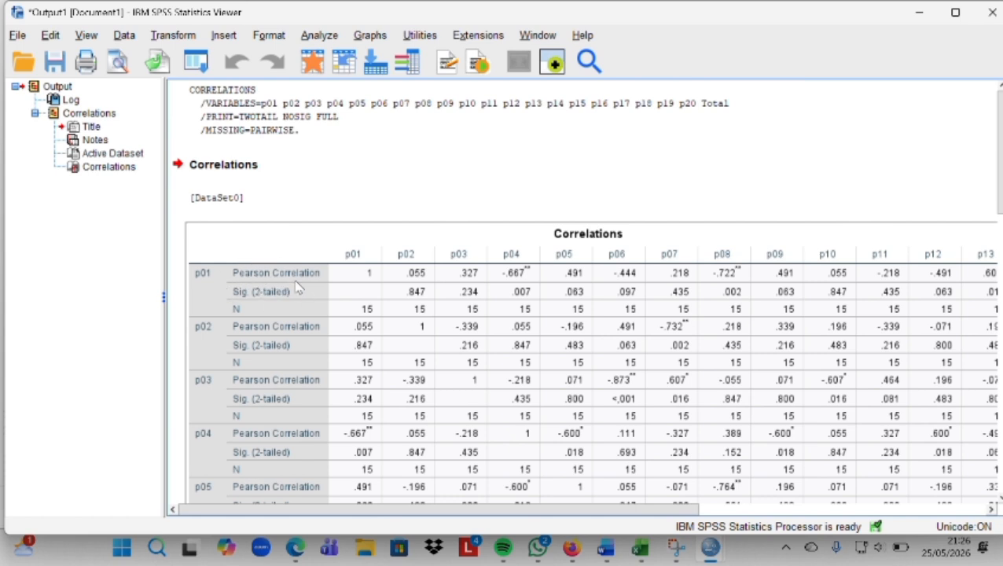
scroll(297, 288, "down", 15)
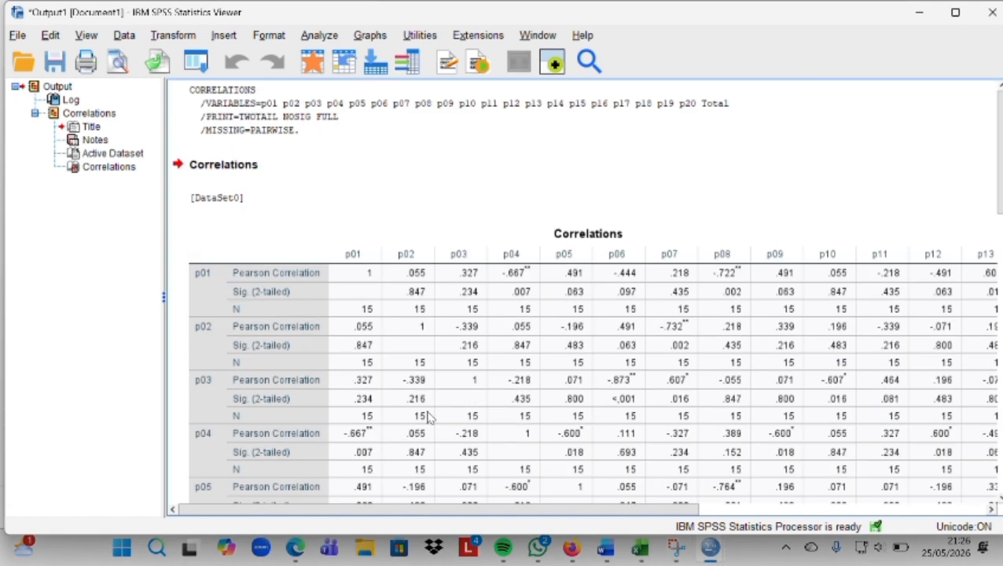
left_click(424, 415)
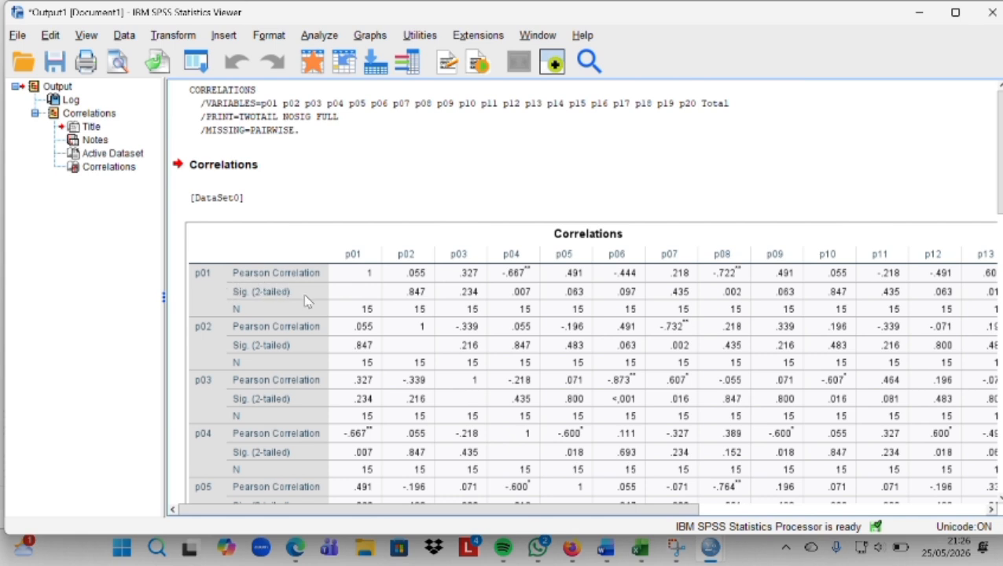
scroll(303, 291, "down", 6)
scroll(299, 287, "down", 10)
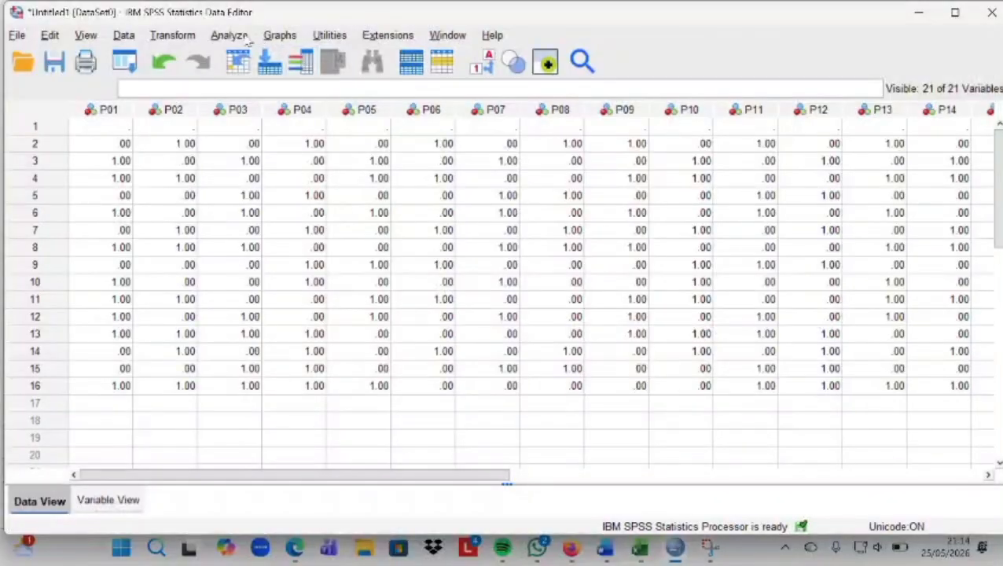
Start a scale Reliability Analysis and add P01 to P20 as its items.
left_click(229, 35)
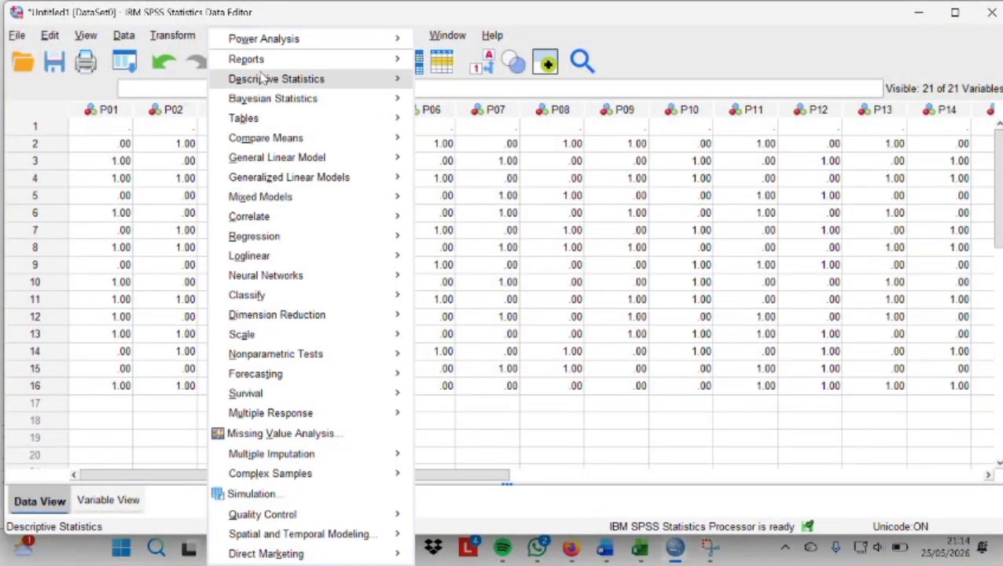
mouse_move(250, 337)
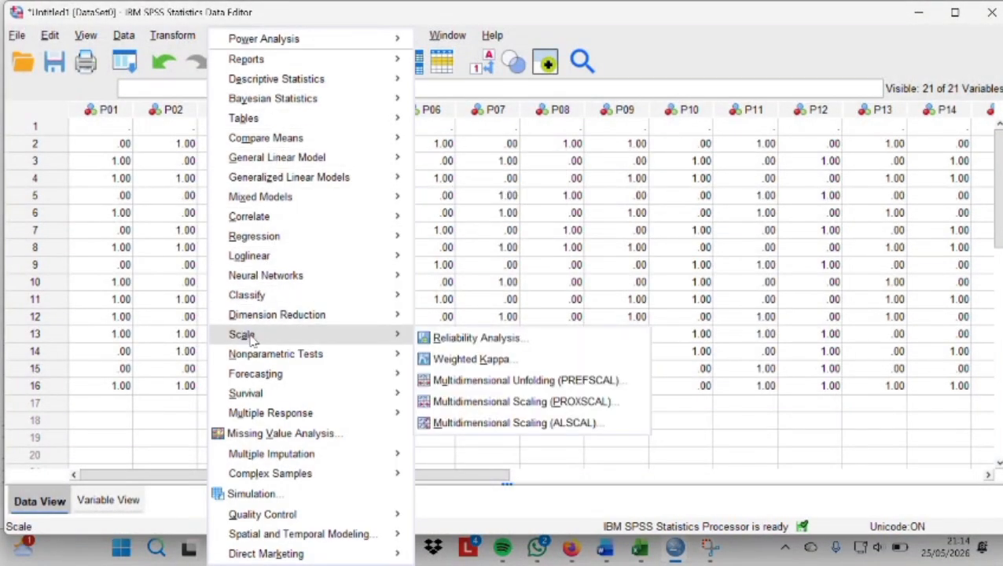
left_click(438, 345)
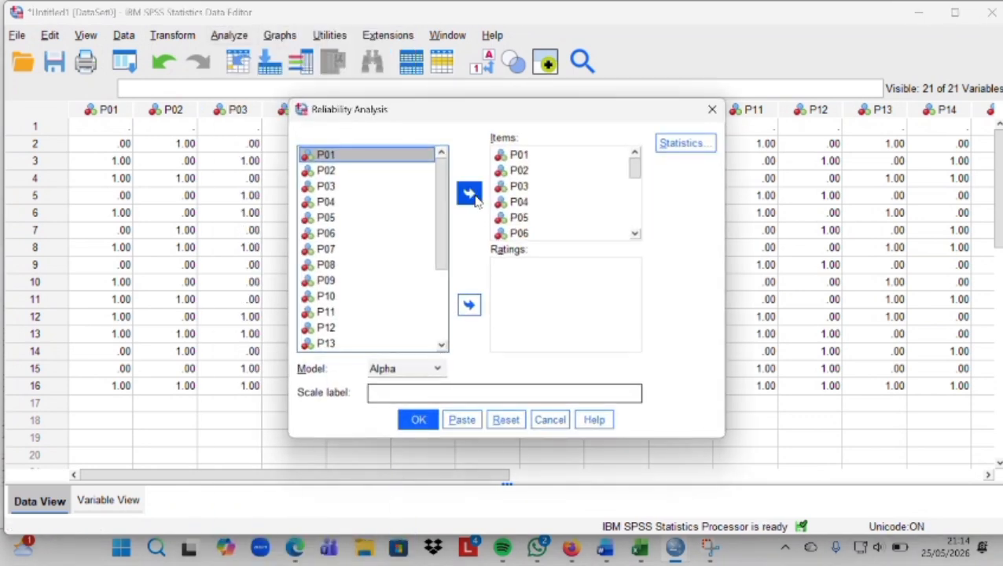
Check the reliability analysis item list from P01 through P20.
scroll(569, 196, "down", 5)
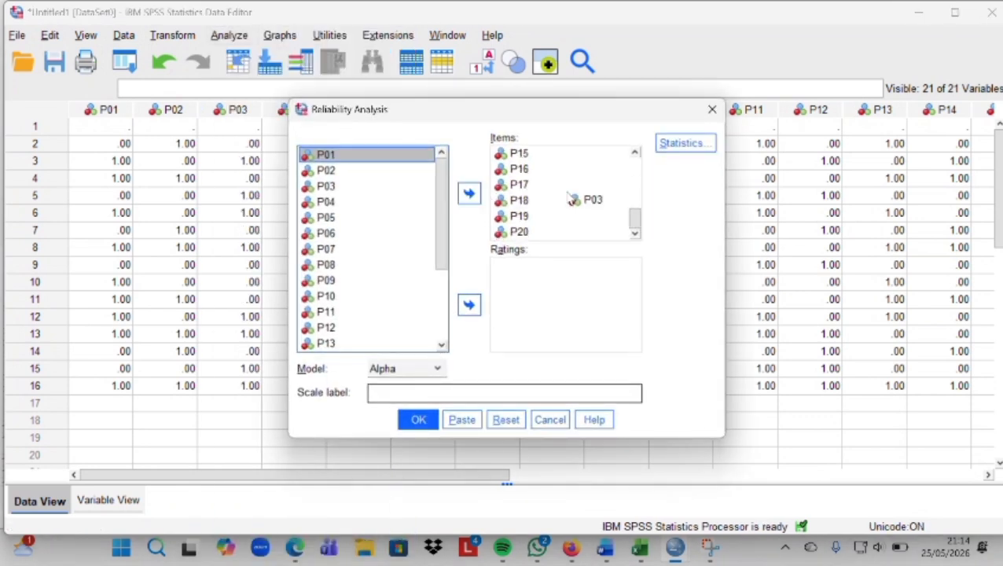
scroll(573, 200, "up", 5)
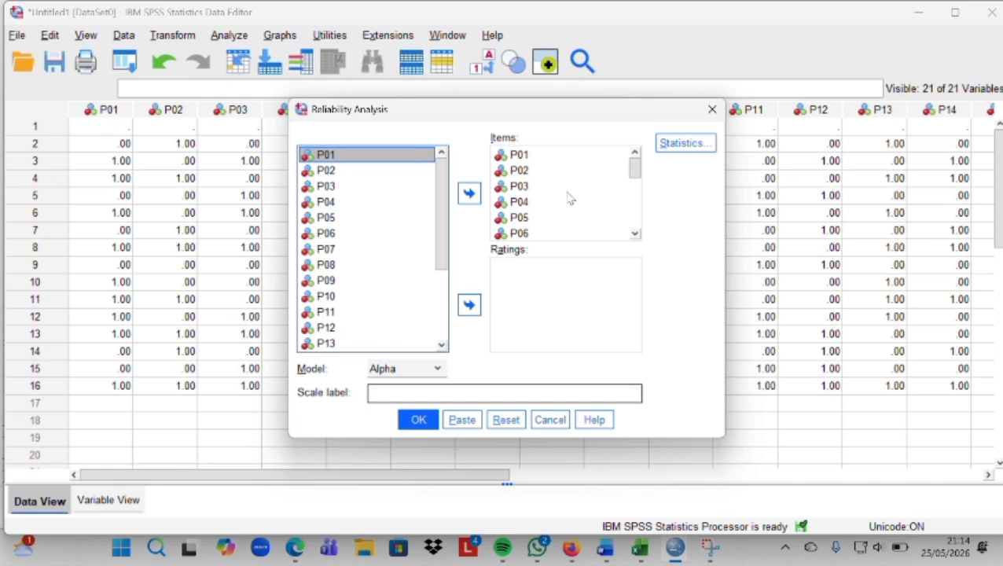
scroll(571, 200, "down", 5)
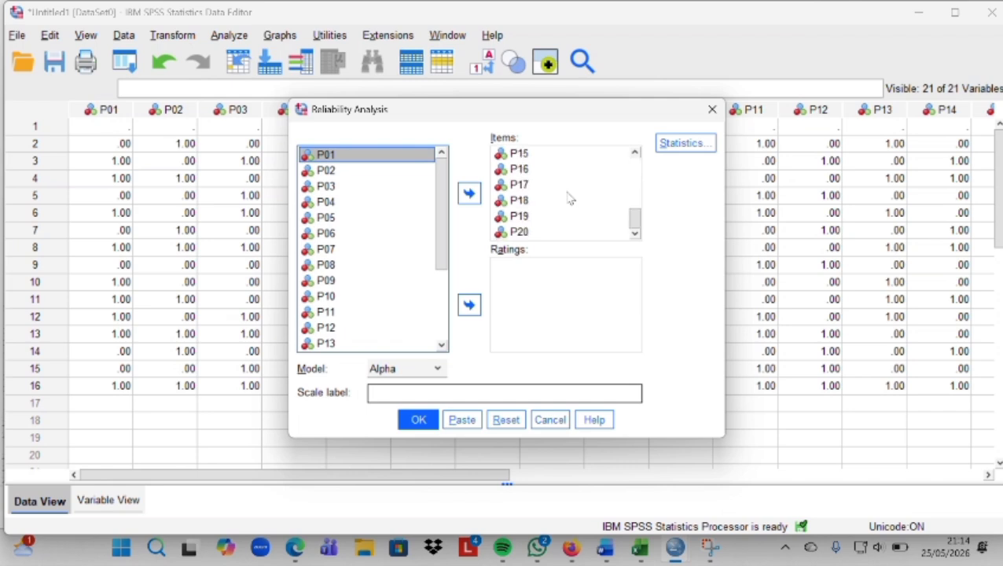
scroll(570, 199, "up", 5)
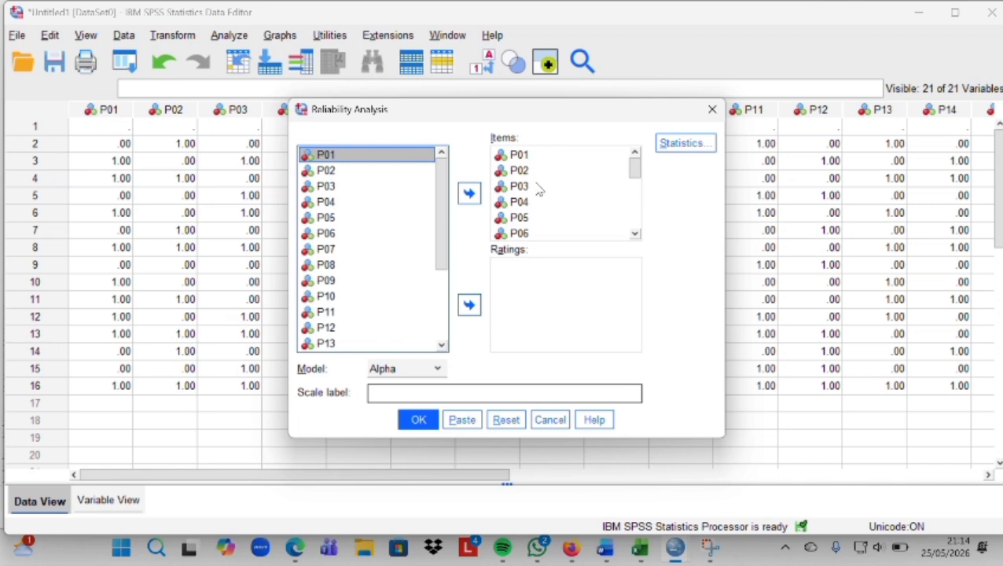
scroll(539, 206, "down", 5)
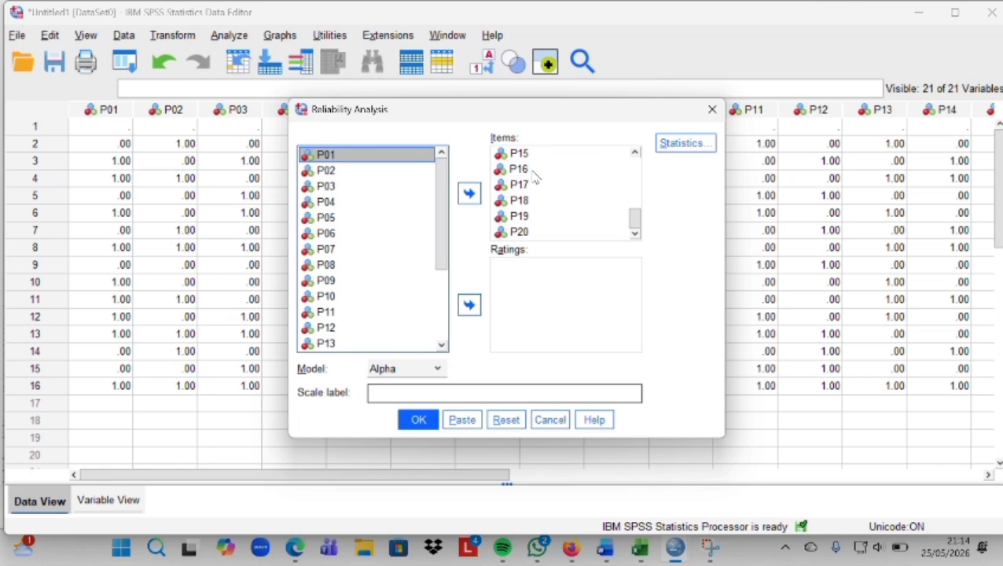
scroll(535, 176, "up", 5)
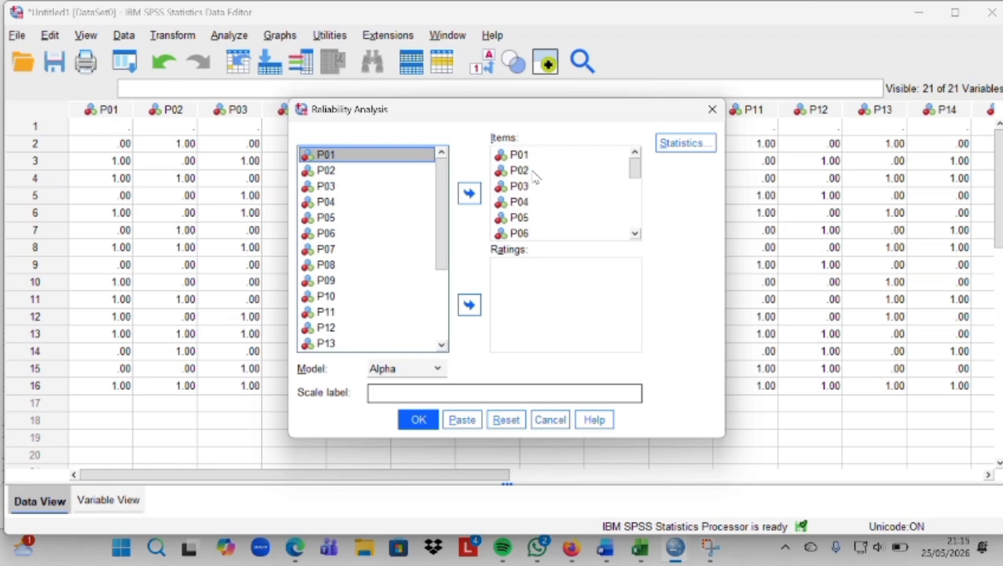
scroll(535, 177, "down", 5)
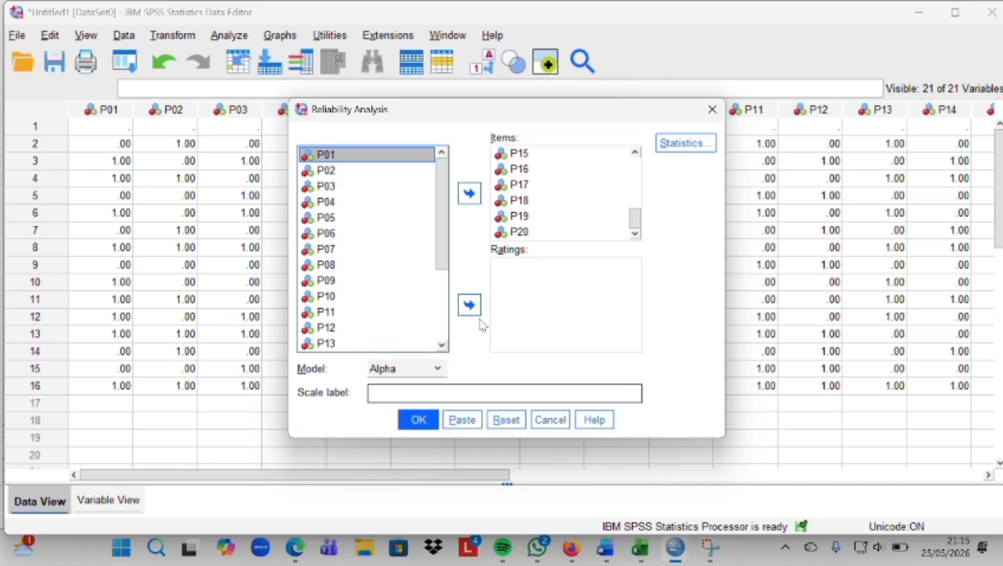
Request scale-if-item-deleted descriptives, keep the Alpha model, and run the reliability analysis.
left_click(699, 143)
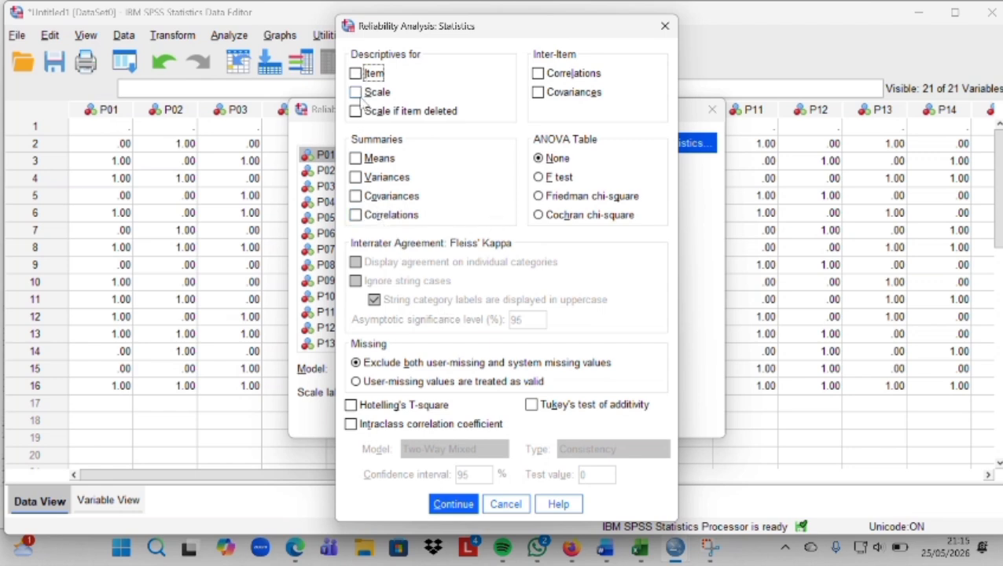
left_click(356, 112)
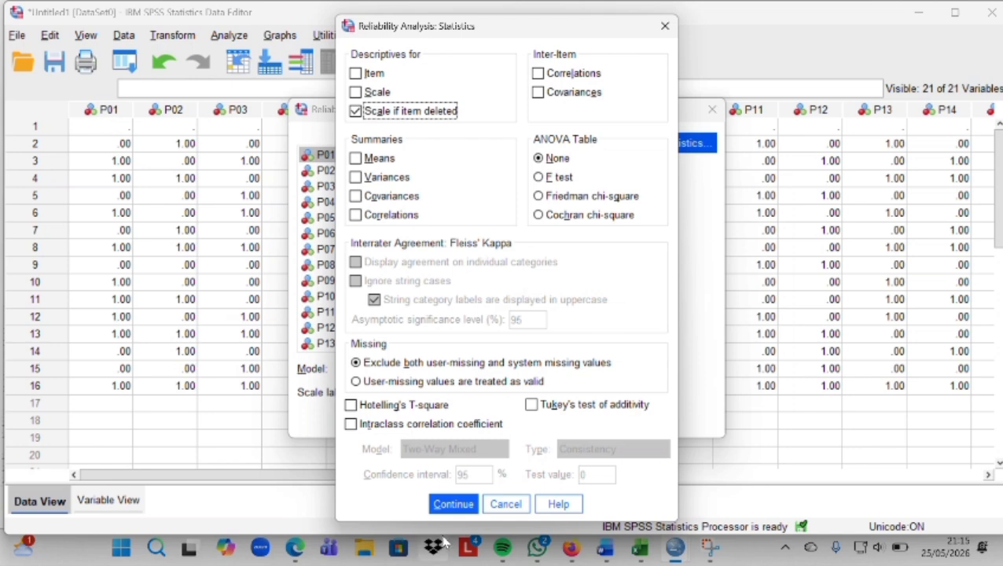
left_click(453, 504)
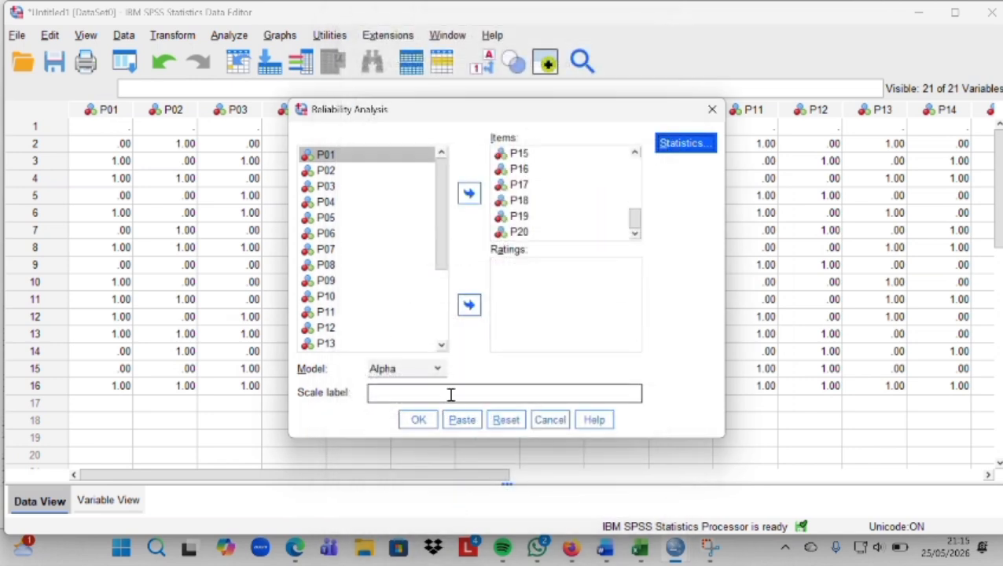
left_click(438, 368)
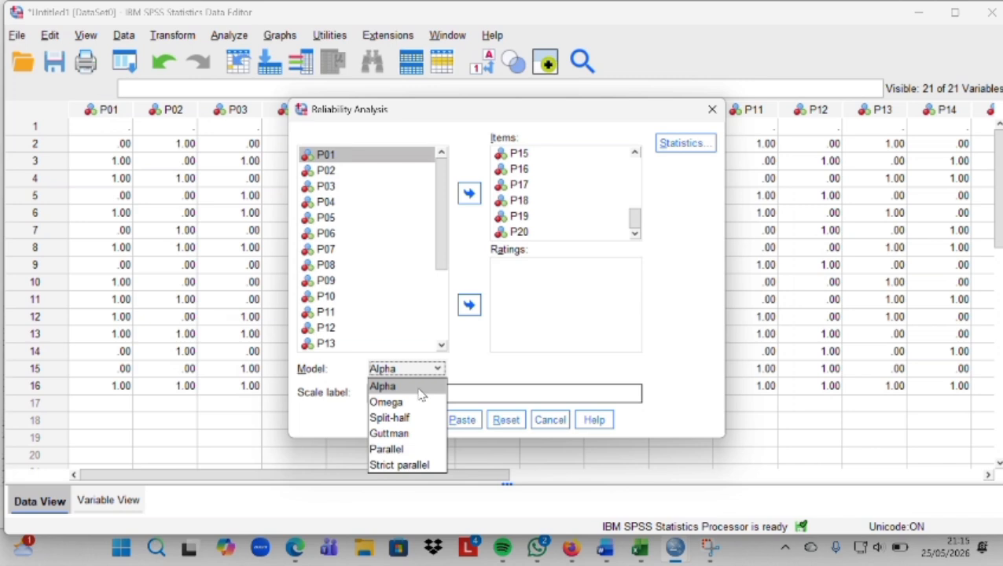
left_click(422, 386)
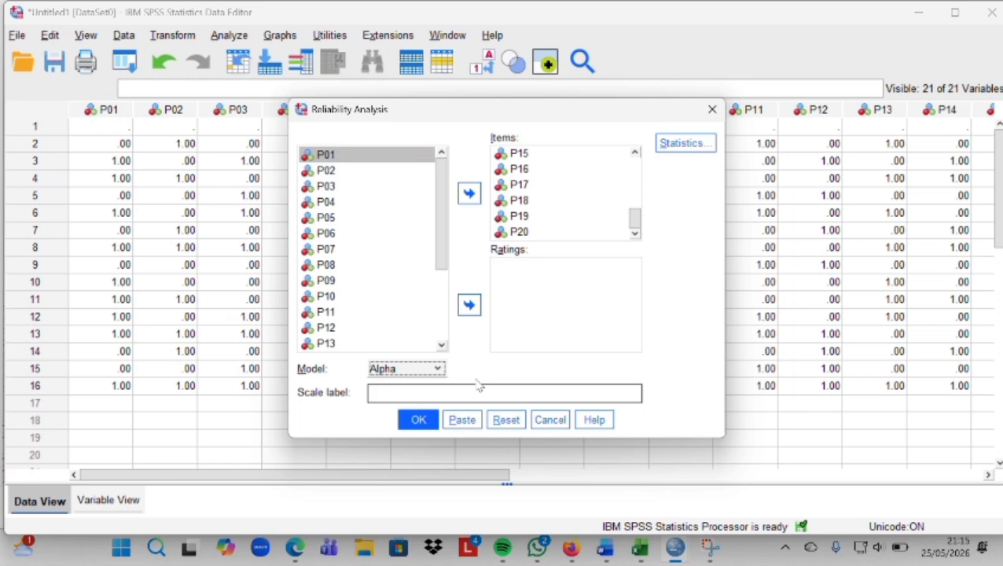
left_click(418, 420)
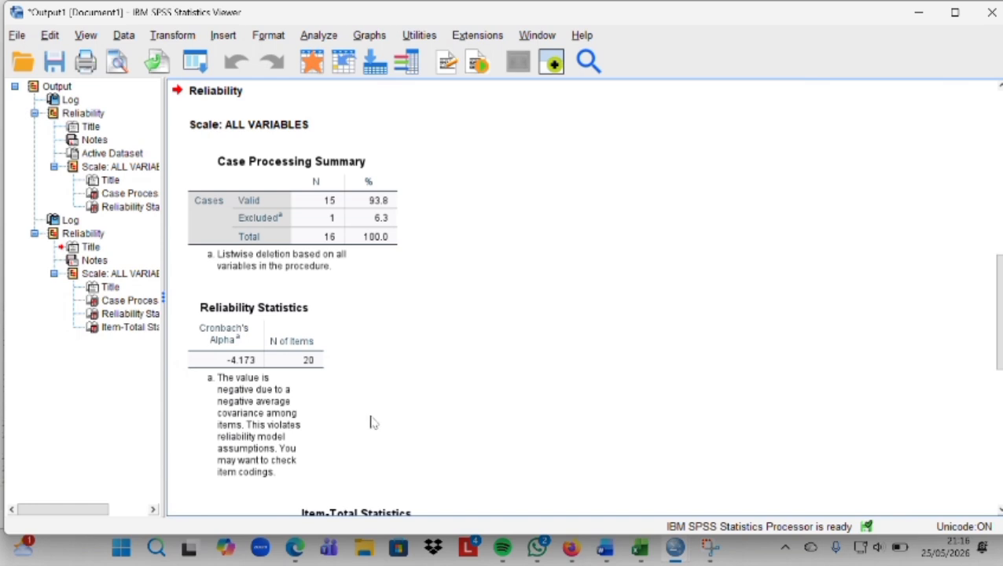
Examine the Case Processing Summary, the Cronbach's Alpha in Reliability Statistics, and the Item-Total Statistics table in the output.
scroll(365, 253, "down", 10)
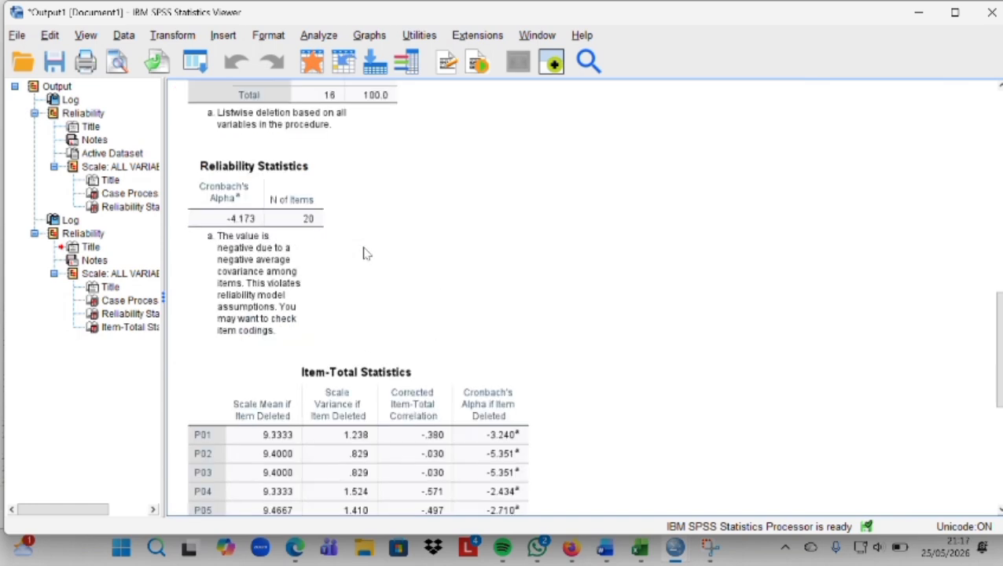
scroll(365, 254, "up", 10)
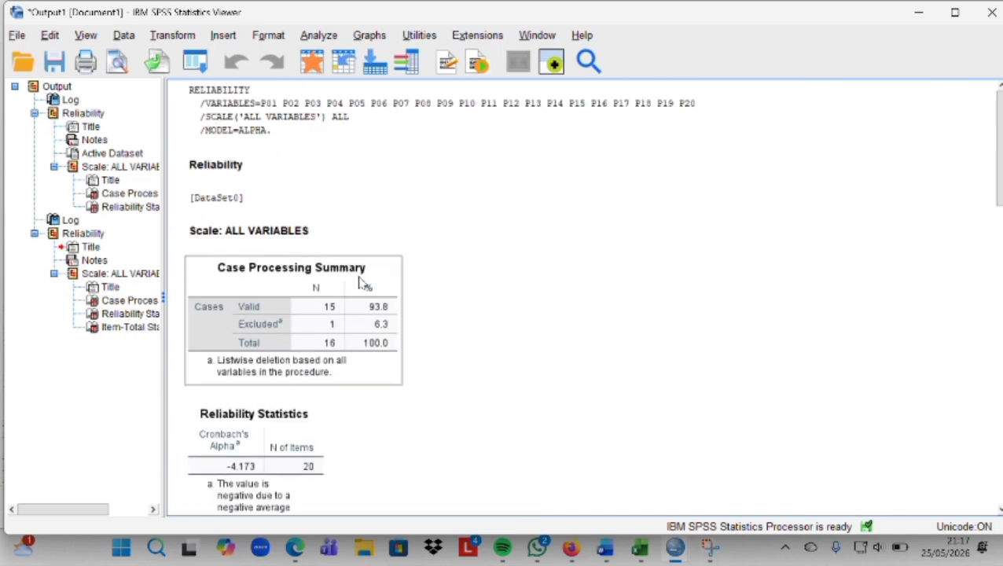
scroll(352, 365, "down", 3)
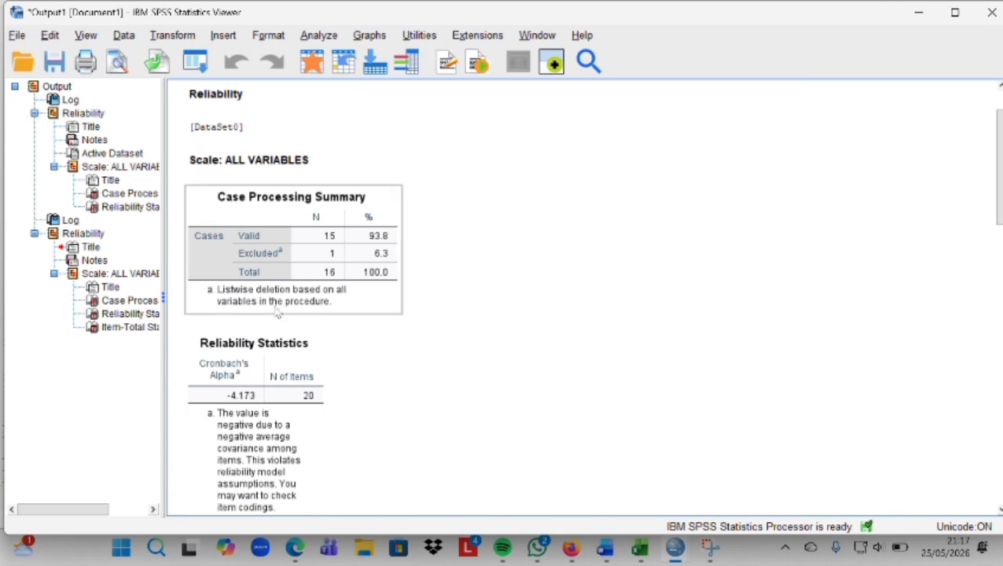
scroll(303, 336, "down", 9)
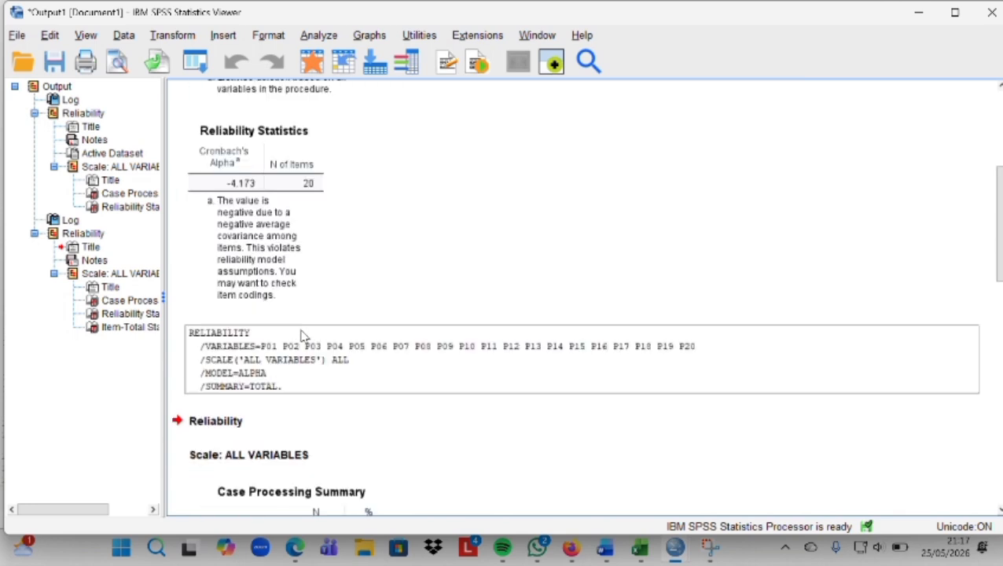
scroll(303, 336, "up", 12)
scroll(303, 335, "down", 20)
scroll(303, 336, "up", 20)
scroll(304, 336, "down", 20)
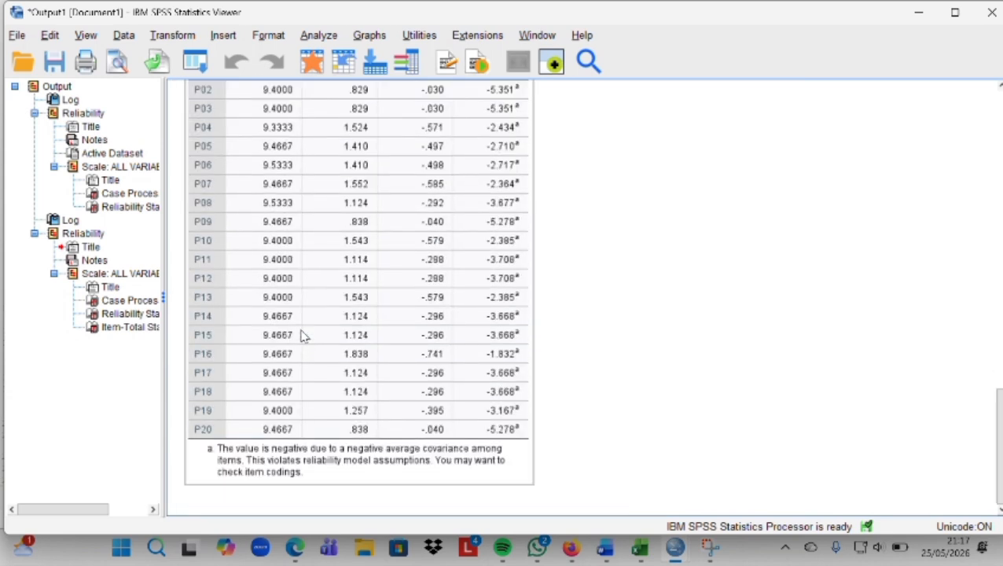
scroll(304, 336, "up", 20)
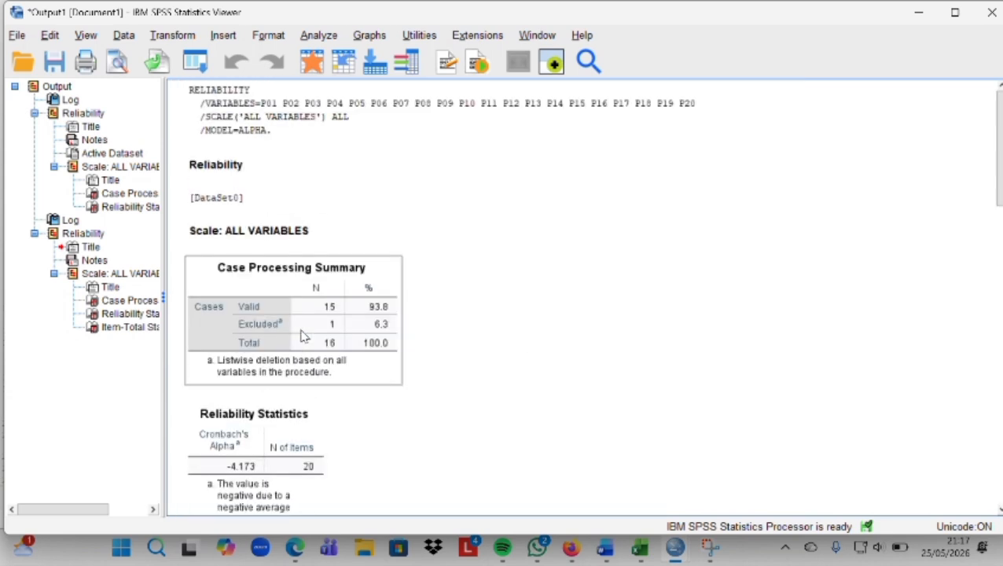